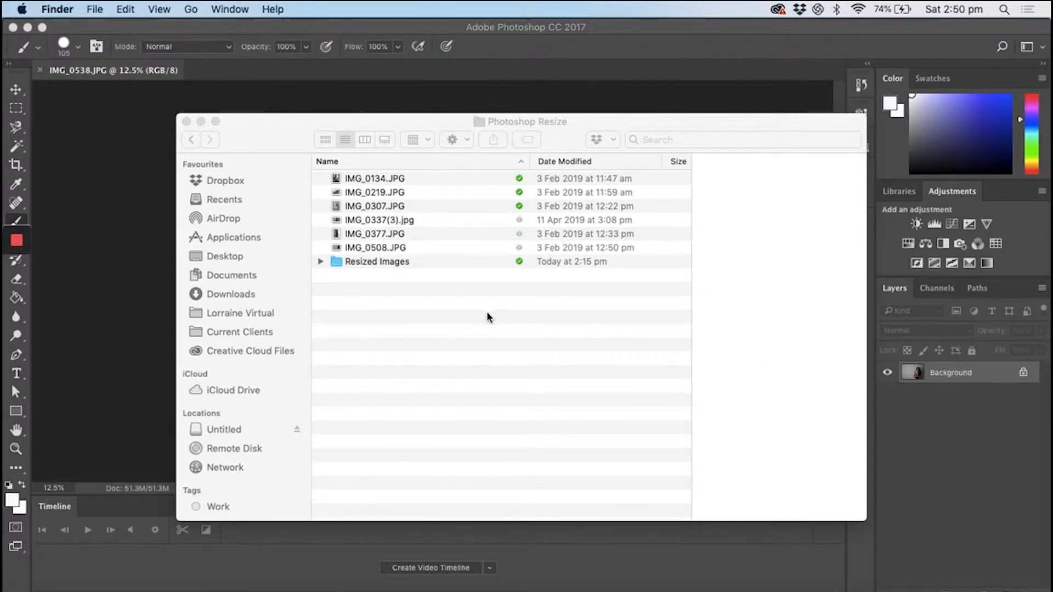
Step: Switch from Finder to Photoshop and display the list of available actions
{"action": "left_click", "coordinate": [439, 327]}
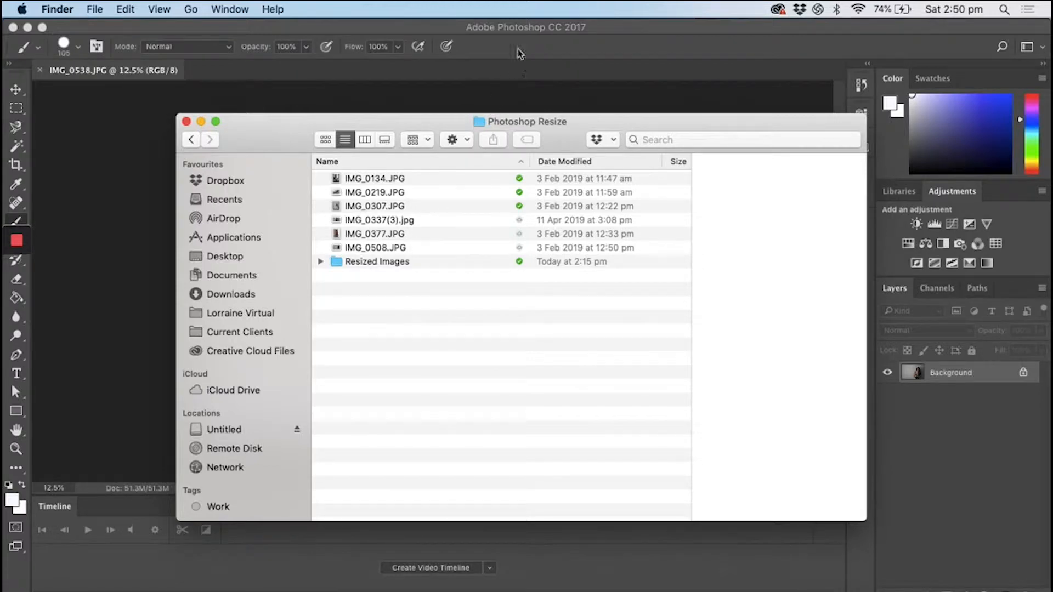
{"action": "left_click", "coordinate": [529, 29]}
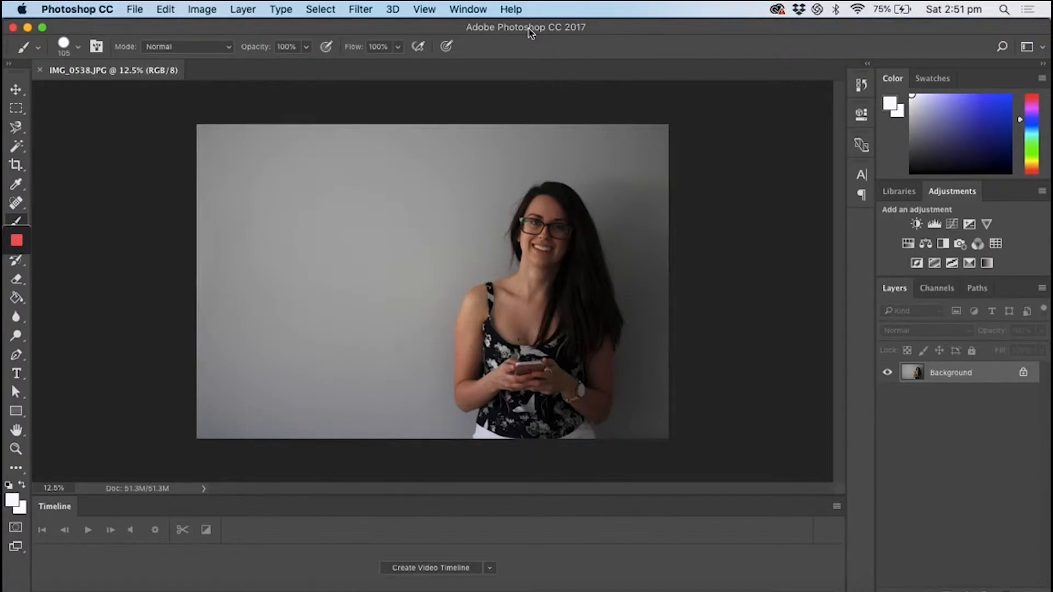
{"action": "left_click", "coordinate": [466, 10]}
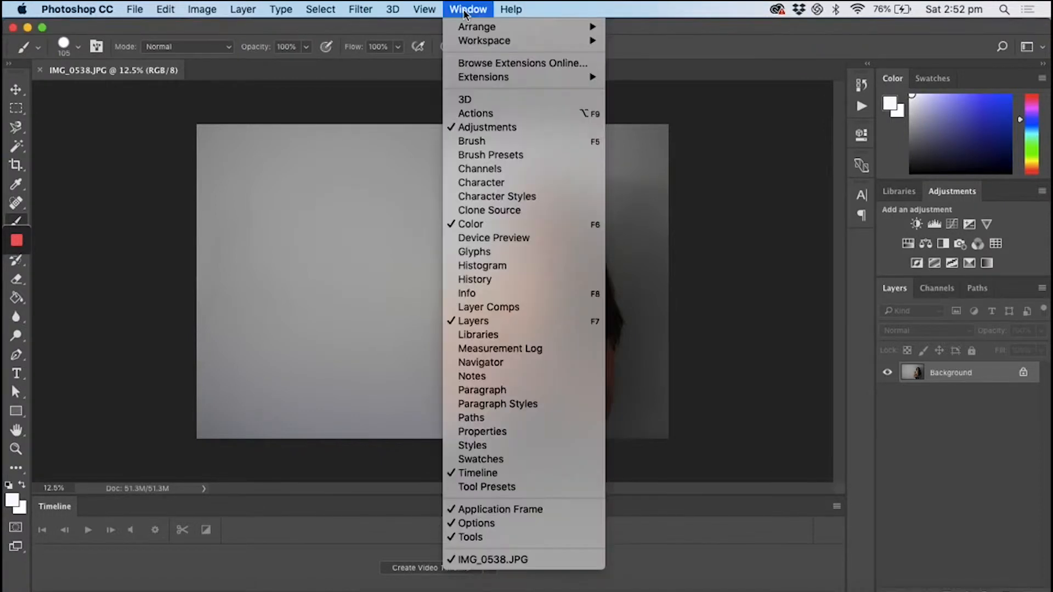
{"action": "left_click", "coordinate": [476, 114]}
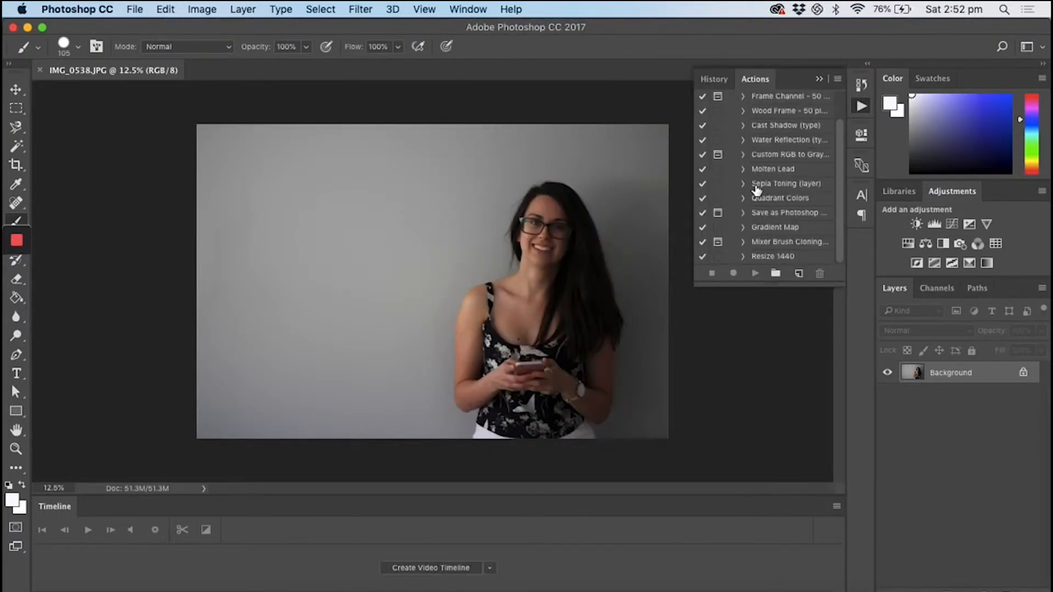
{"action": "scroll", "coordinate": [757, 189], "scroll_direction": "up", "scroll_amount": 2}
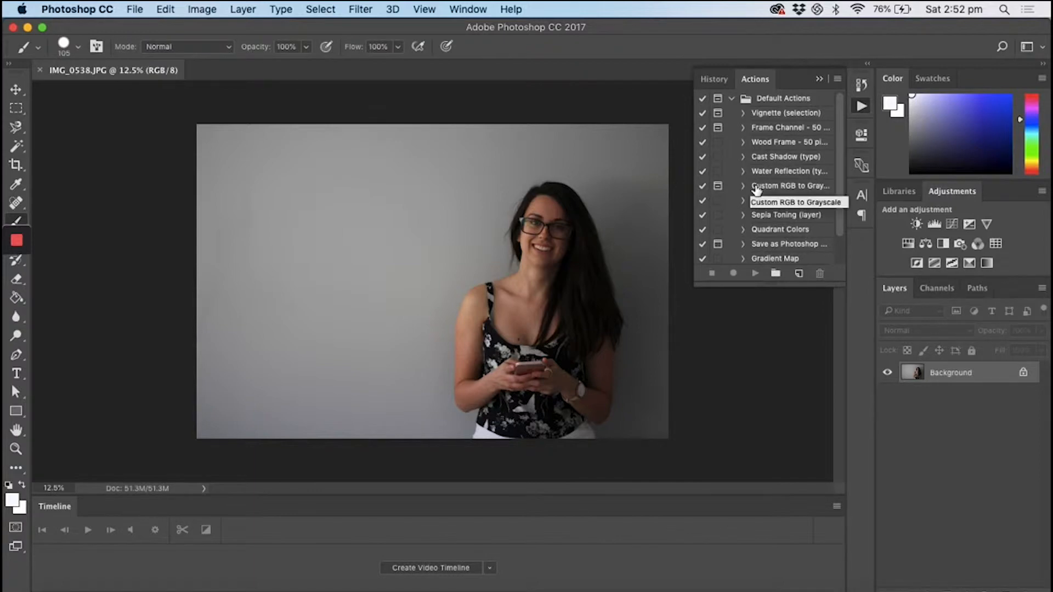
{"action": "scroll", "coordinate": [757, 189], "scroll_direction": "down", "scroll_amount": 2}
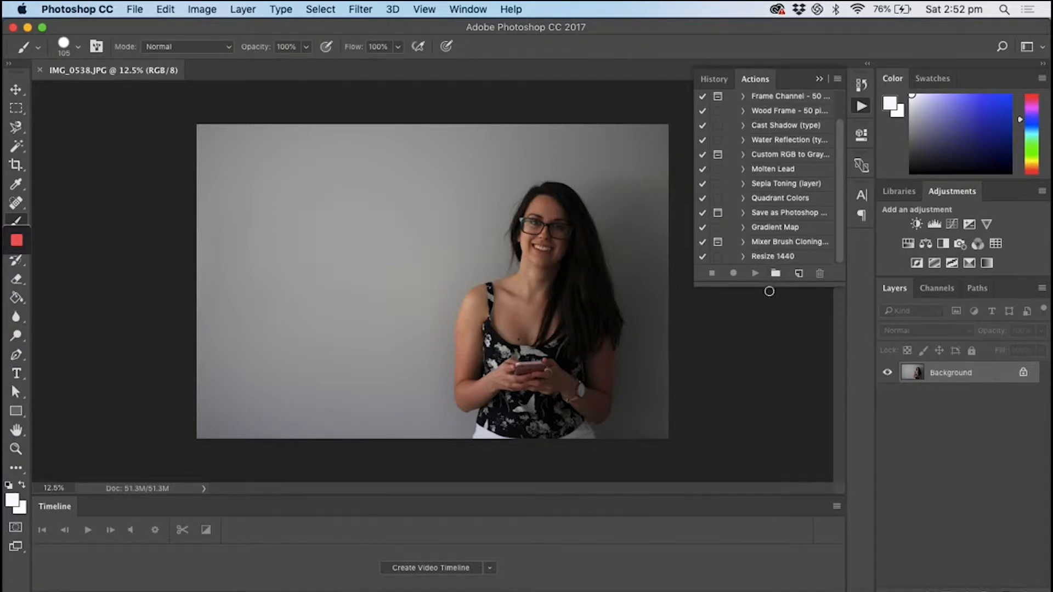
Step: Create a new action named Resize Tutorial in the Default Actions set and start recording it
{"action": "left_click", "coordinate": [799, 275]}
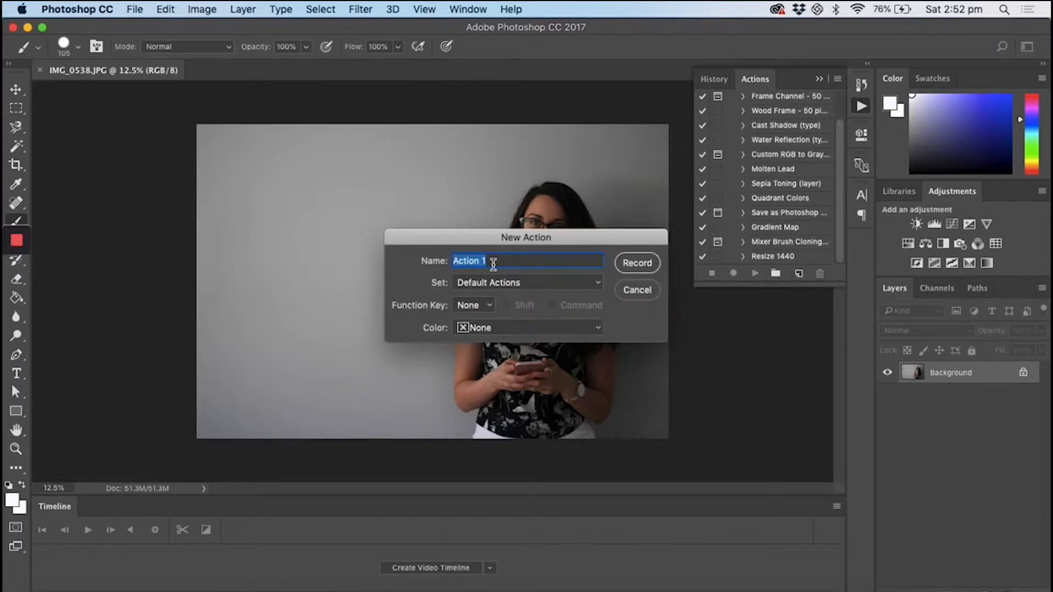
{"action": "type", "text": "Resize Tutorial"}
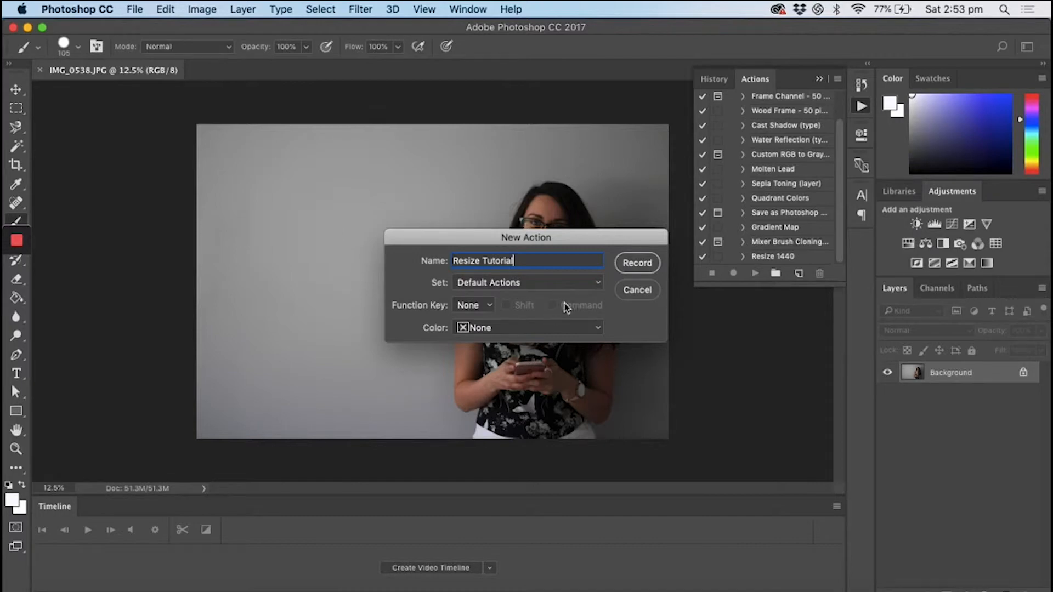
{"action": "left_click", "coordinate": [640, 262]}
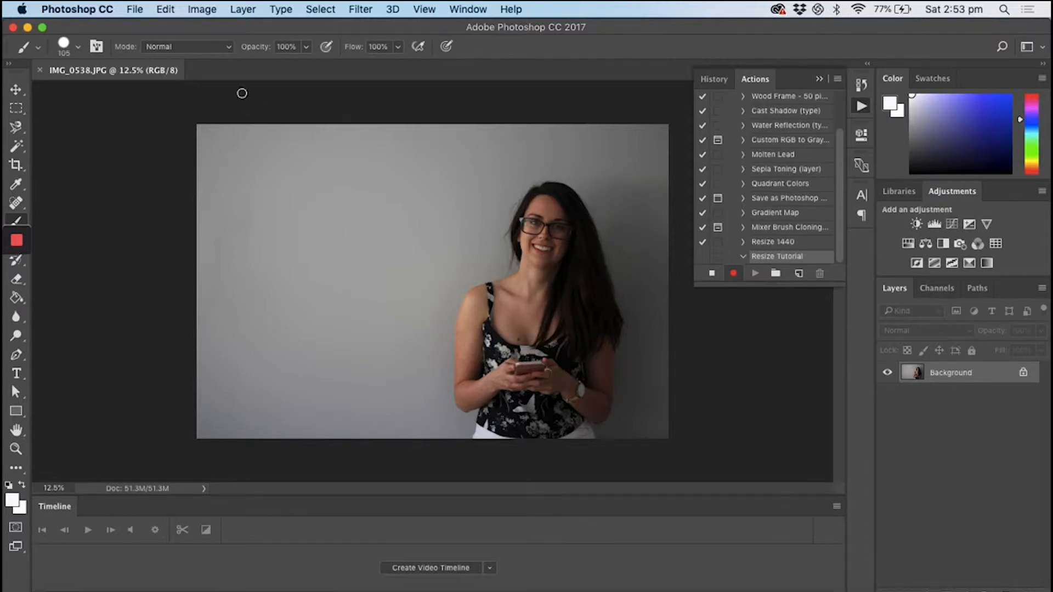
Step: Resize the open photo to a width of 1440 pixels with Image Size
{"action": "left_click", "coordinate": [209, 12]}
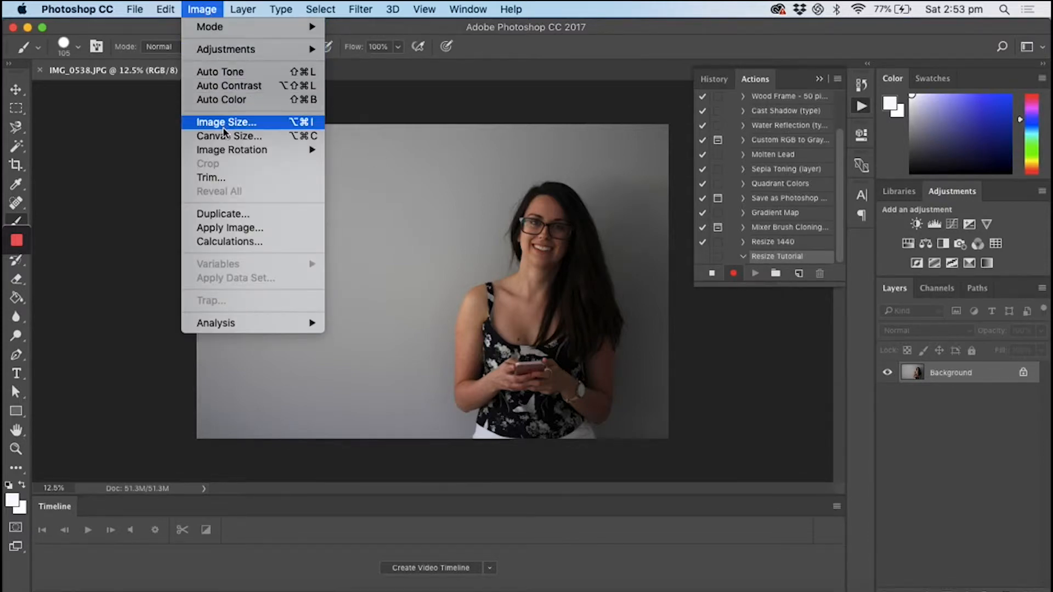
{"action": "left_click", "coordinate": [209, 9]}
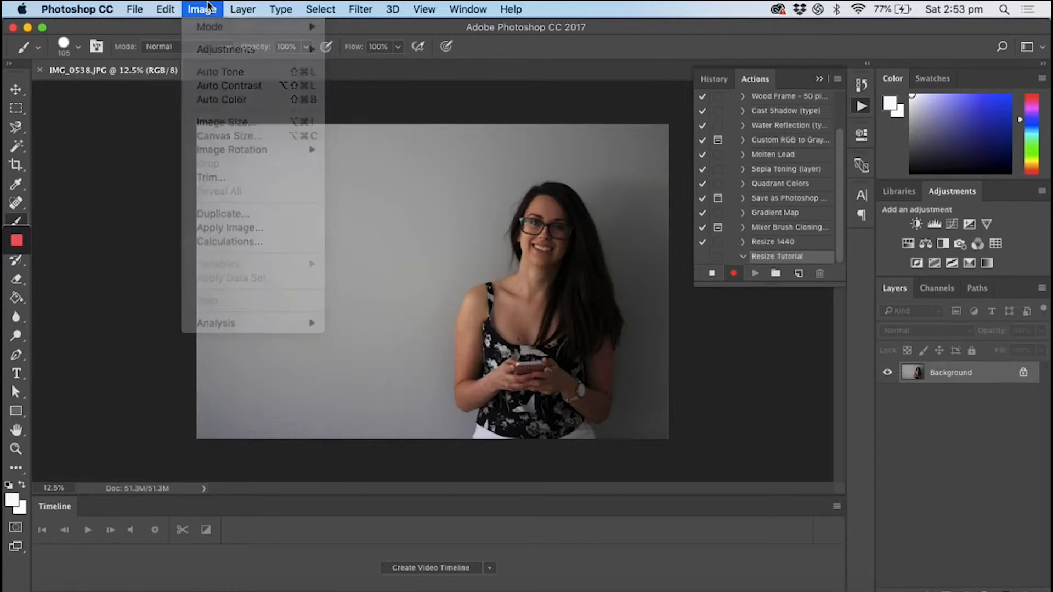
{"action": "key", "text": "super+alt+i"}
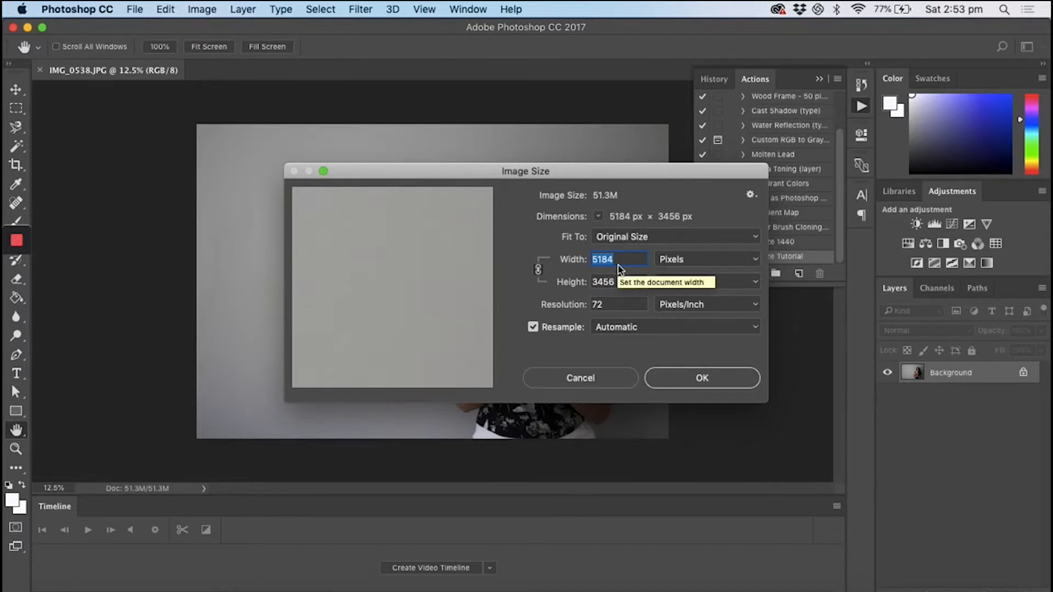
{"action": "type", "text": "1440"}
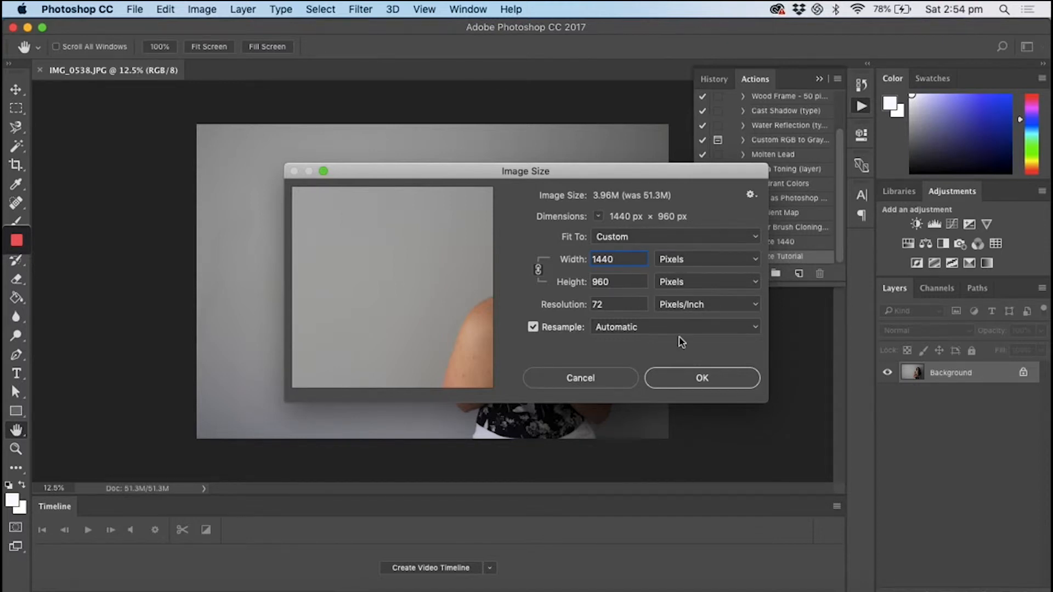
{"action": "left_click", "coordinate": [700, 377]}
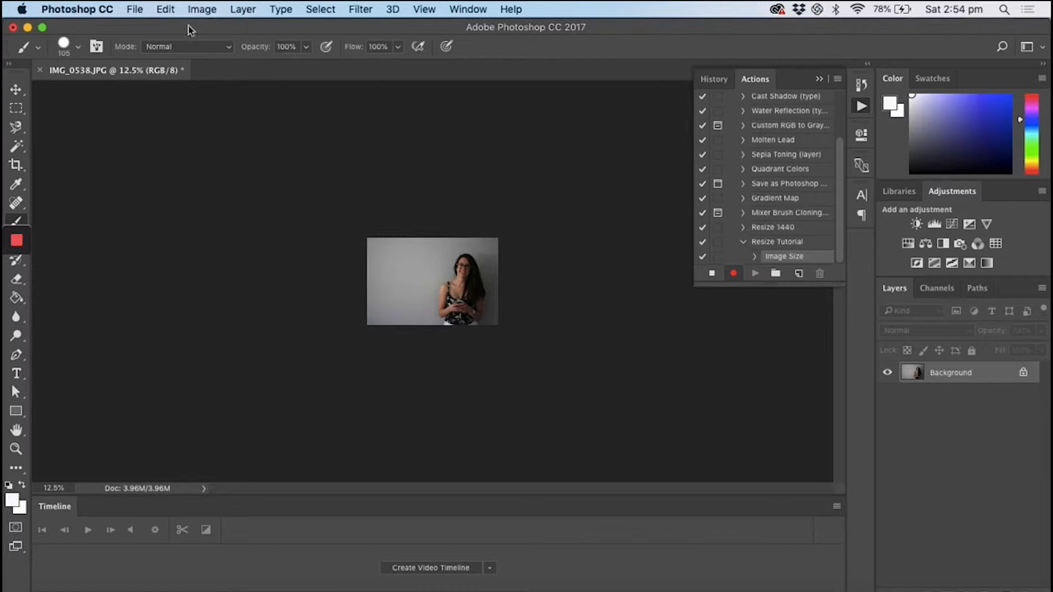
Step: Save the photo as a quality 8 JPEG in the Resized Images folder within Photoshop Resize, and stop recording the action
{"action": "left_click", "coordinate": [137, 9]}
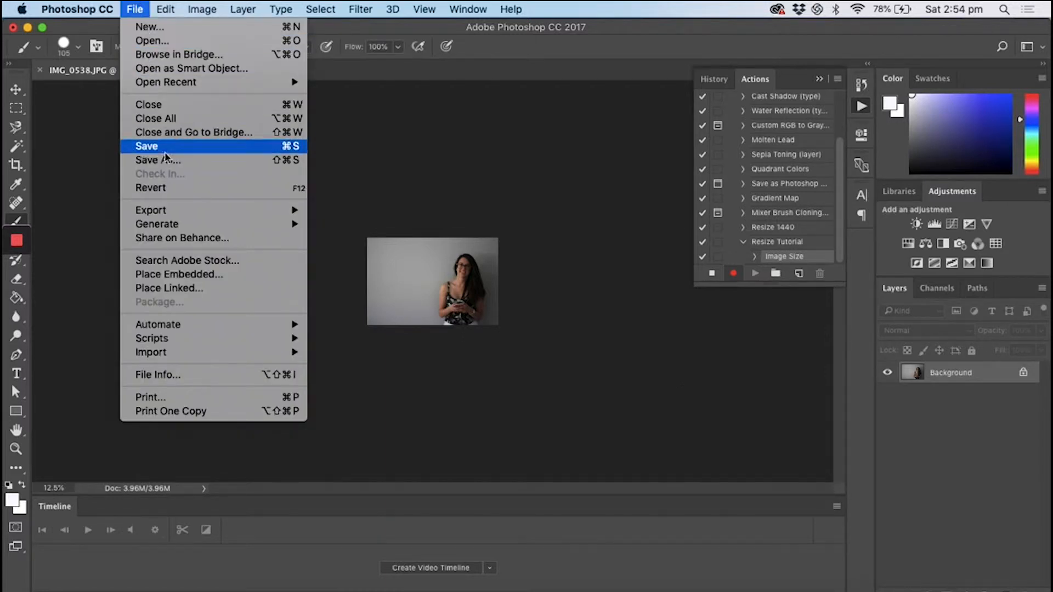
{"action": "left_click", "coordinate": [167, 160]}
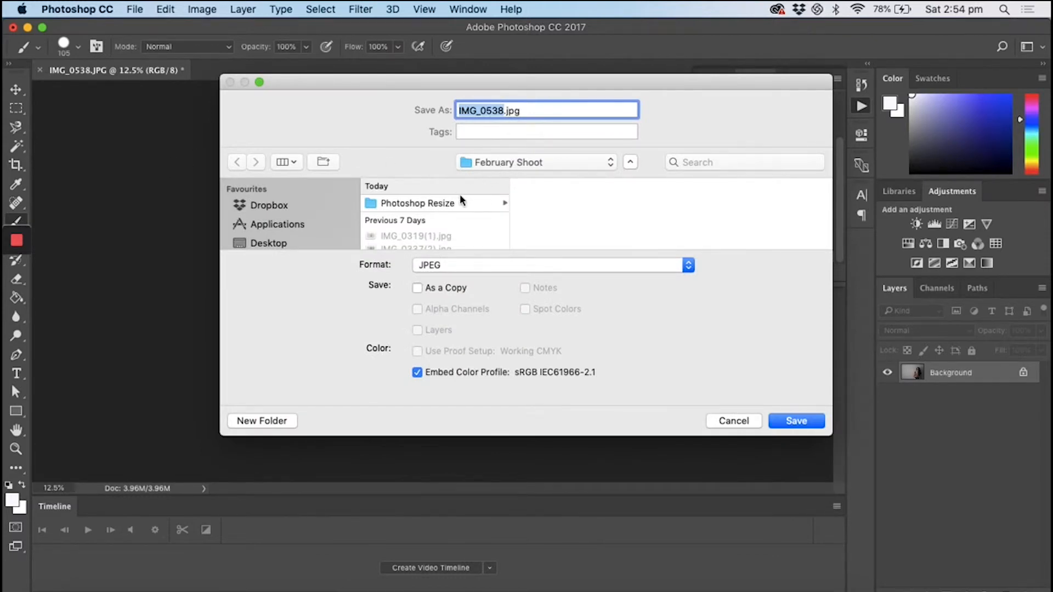
{"action": "left_click", "coordinate": [417, 203]}
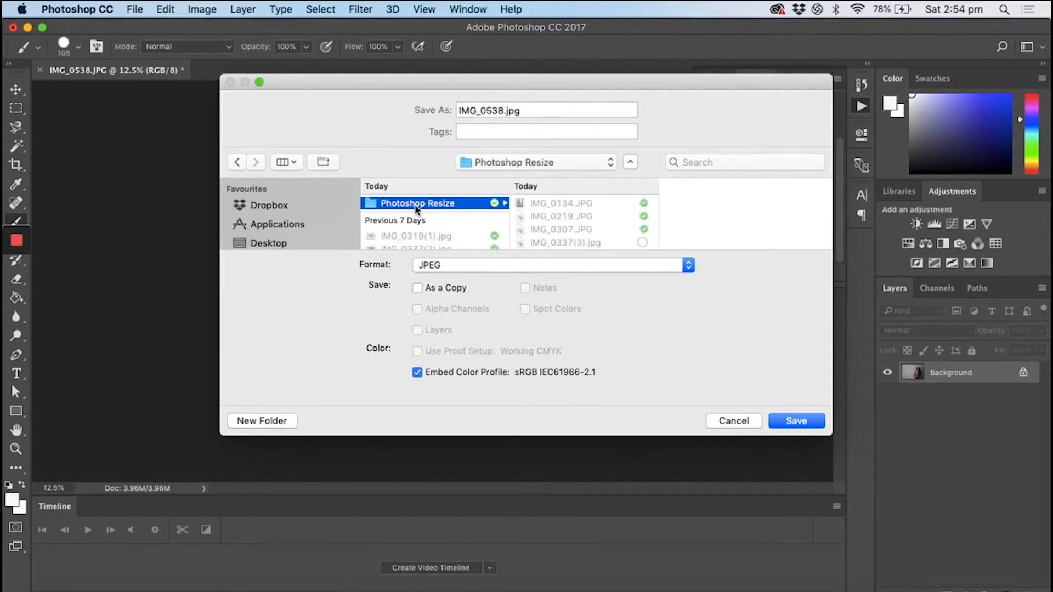
{"action": "scroll", "coordinate": [595, 216], "scroll_direction": "down", "scroll_amount": 3}
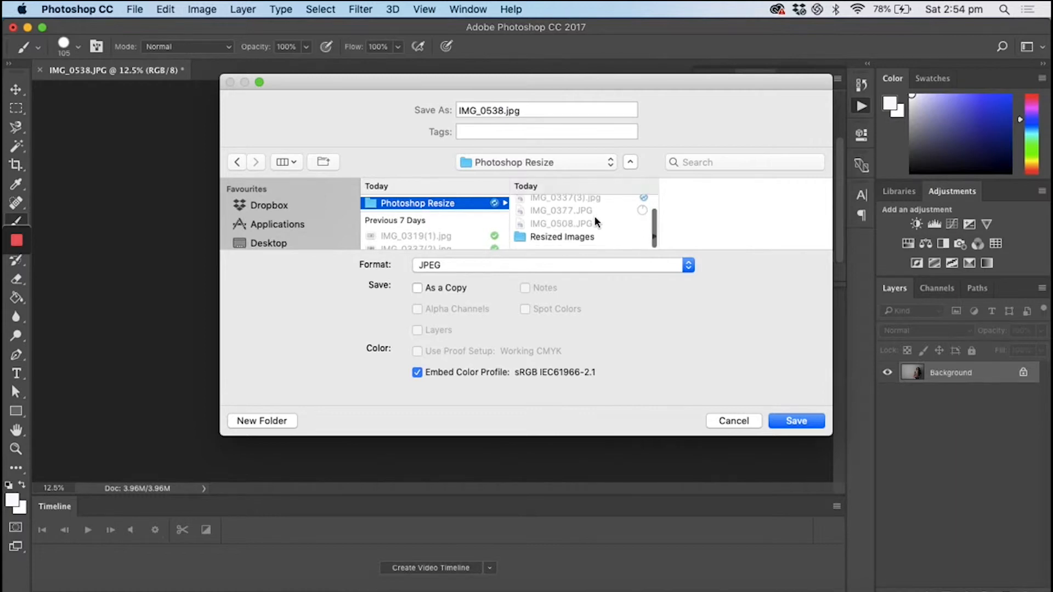
{"action": "left_click", "coordinate": [573, 245]}
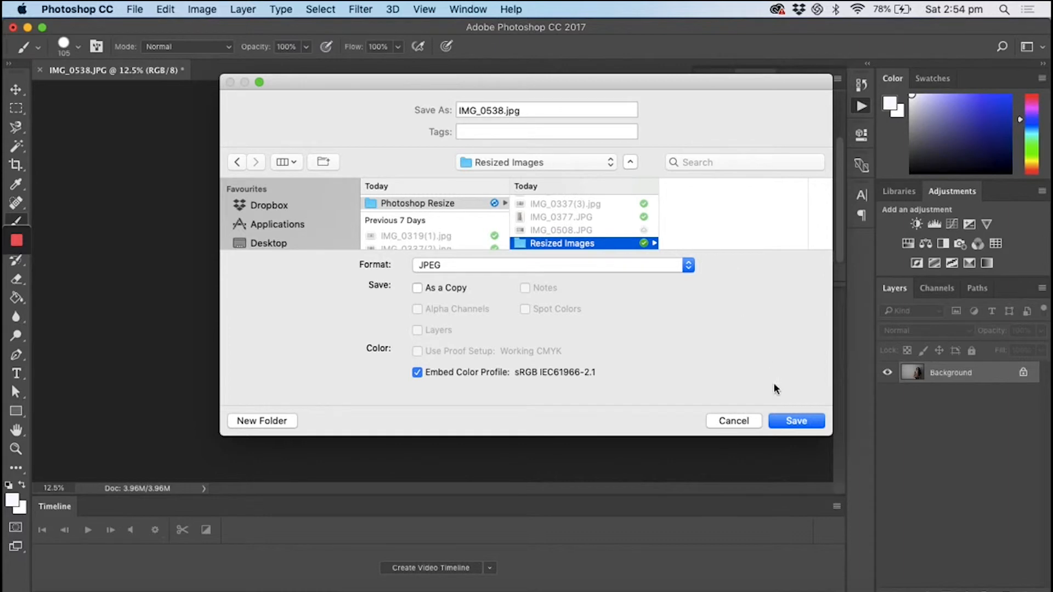
{"action": "left_click", "coordinate": [802, 421]}
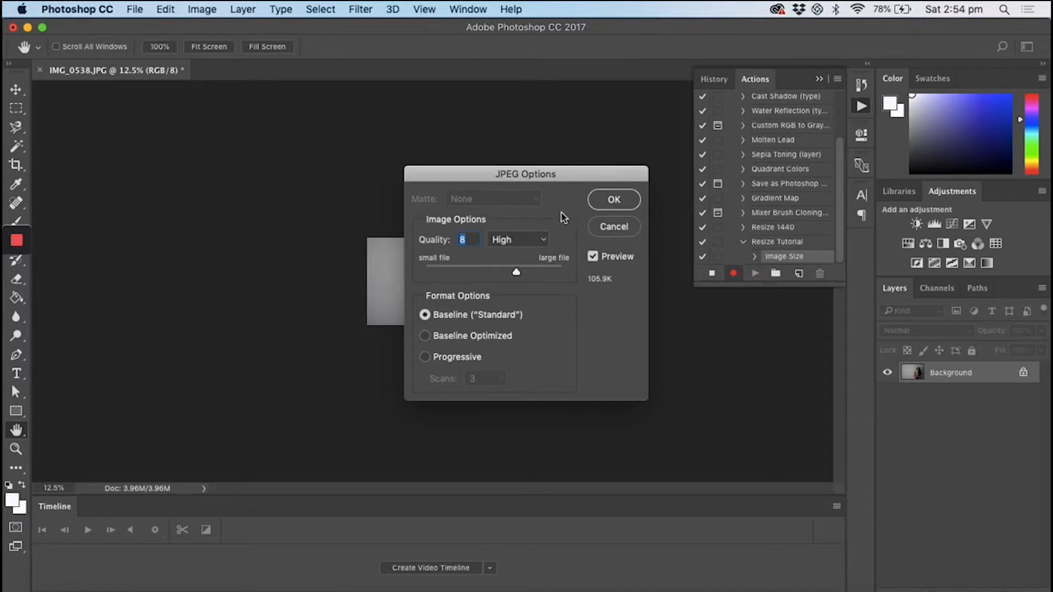
{"action": "left_click", "coordinate": [615, 200]}
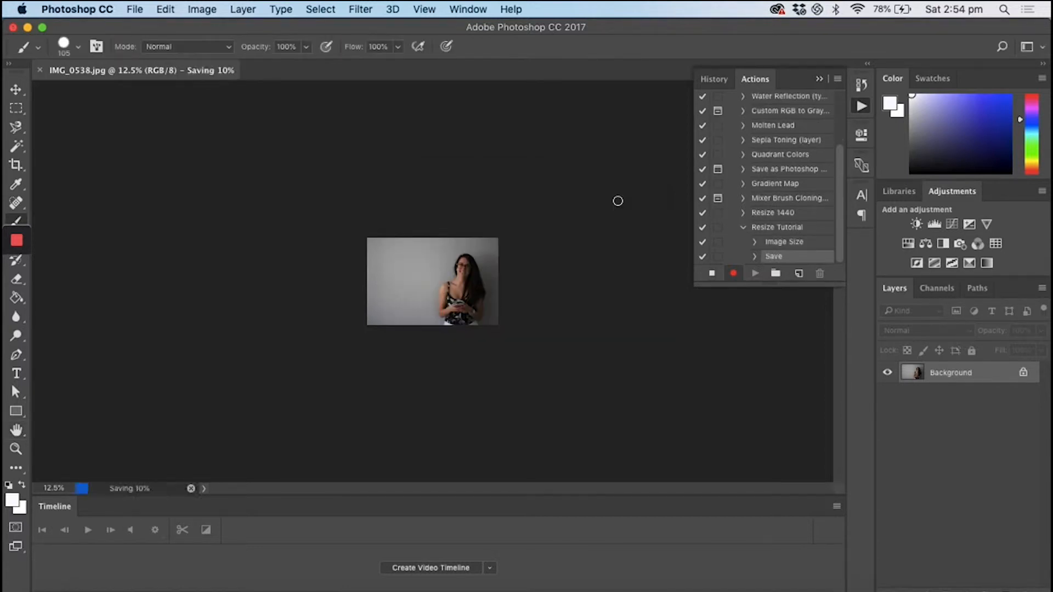
{"action": "left_click", "coordinate": [712, 274]}
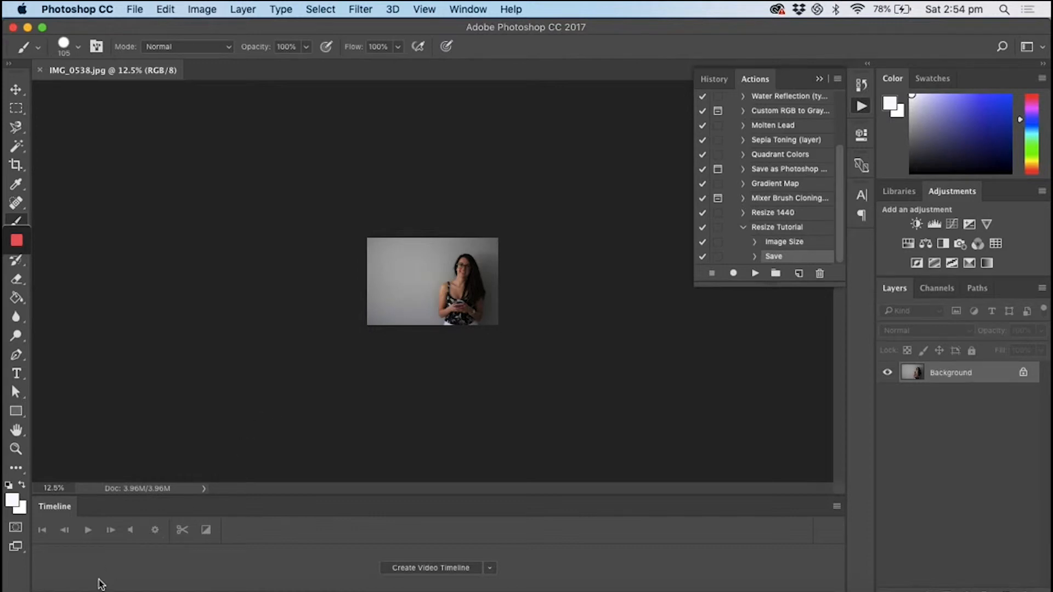
Step: Check the contents of the Resized Images folder in Finder and return to Photoshop
{"action": "left_click", "coordinate": [64, 589]}
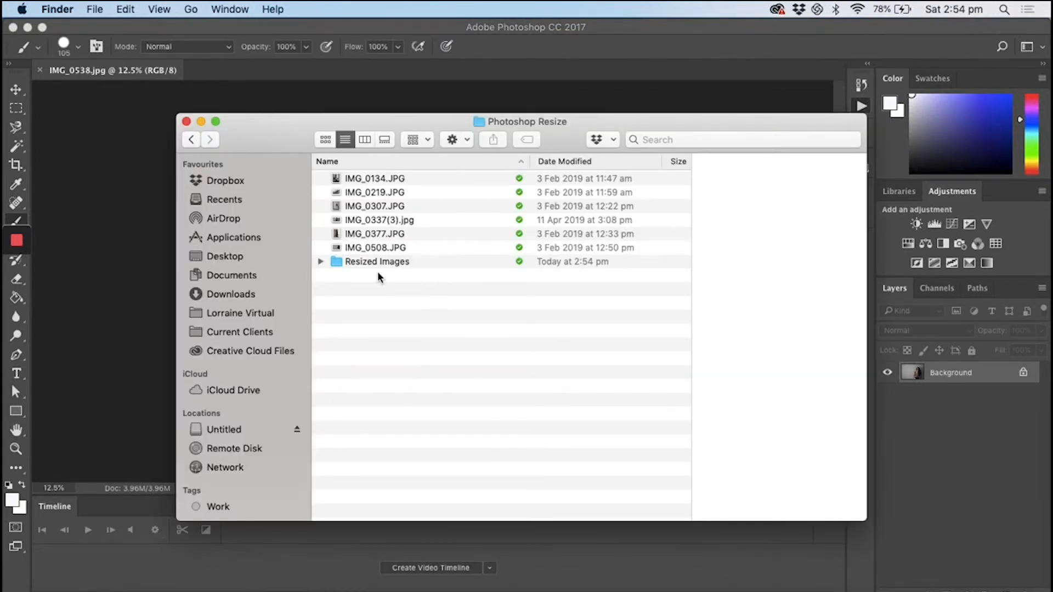
{"action": "double_click", "coordinate": [364, 263]}
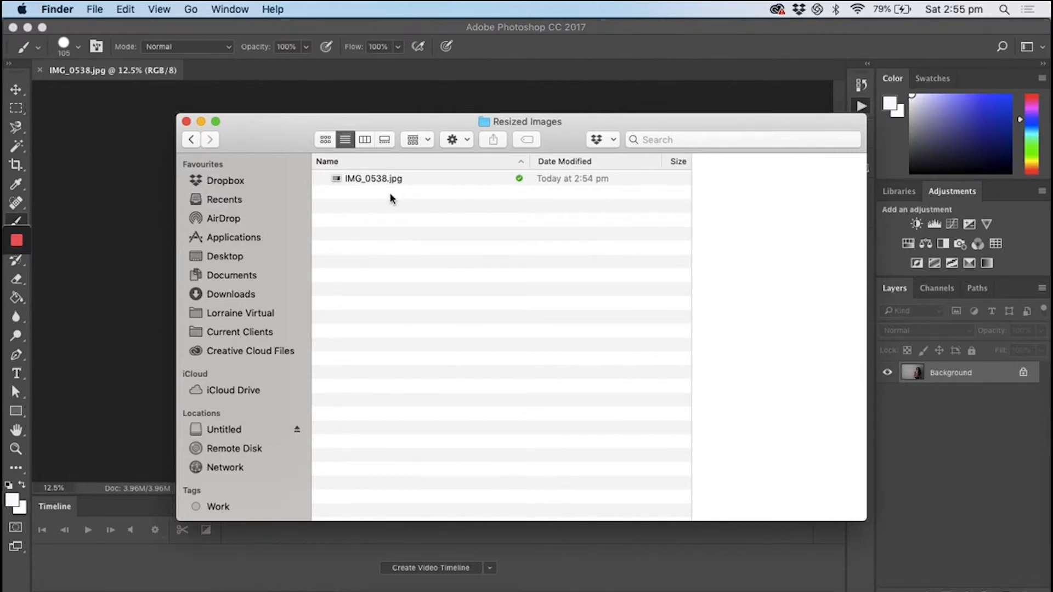
{"action": "left_click", "coordinate": [190, 139]}
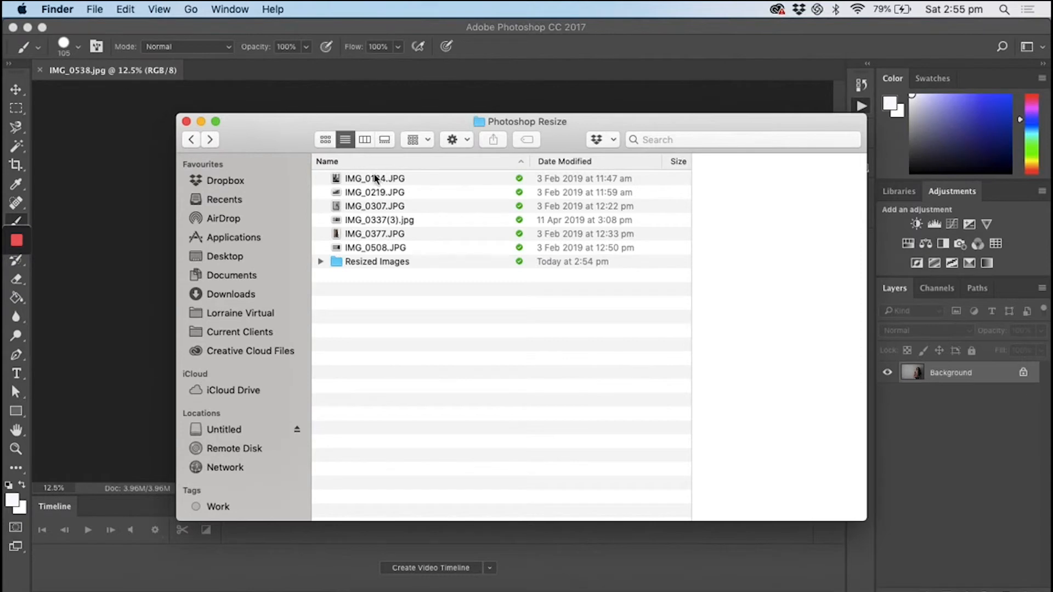
{"action": "left_click", "coordinate": [140, 200]}
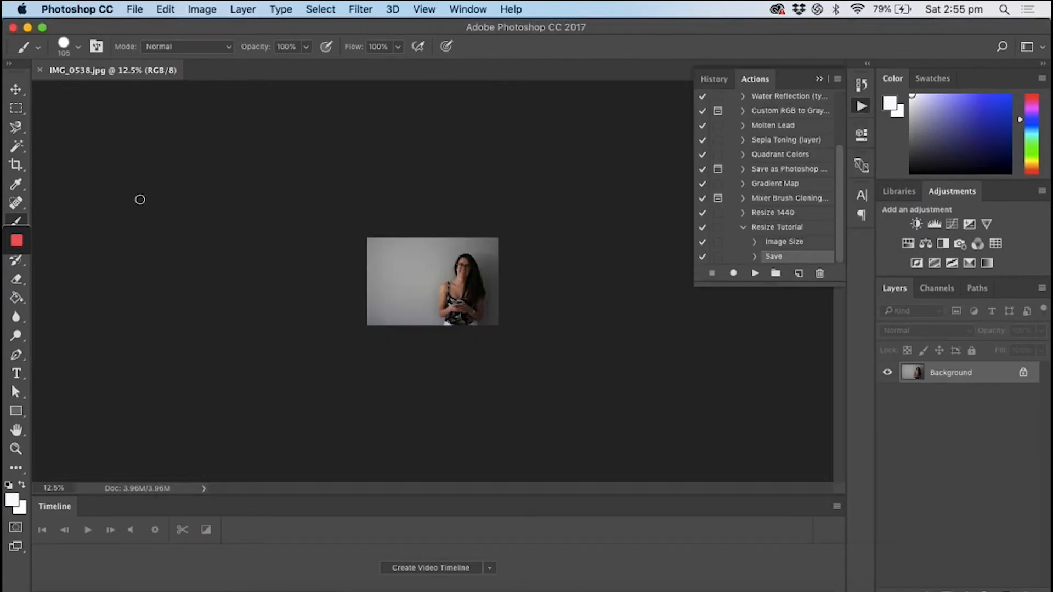
Step: Start a Batch automation that plays the Resize Tutorial action from the Default Actions set
{"action": "left_click", "coordinate": [135, 9]}
{"action": "mouse_move", "coordinate": [170, 332]}
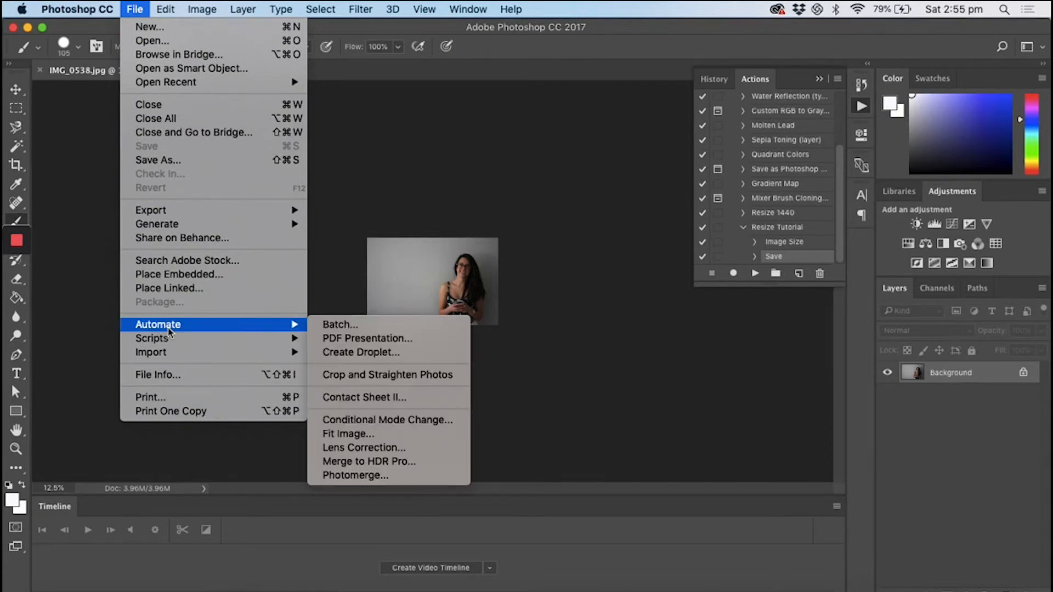
{"action": "left_click", "coordinate": [337, 326]}
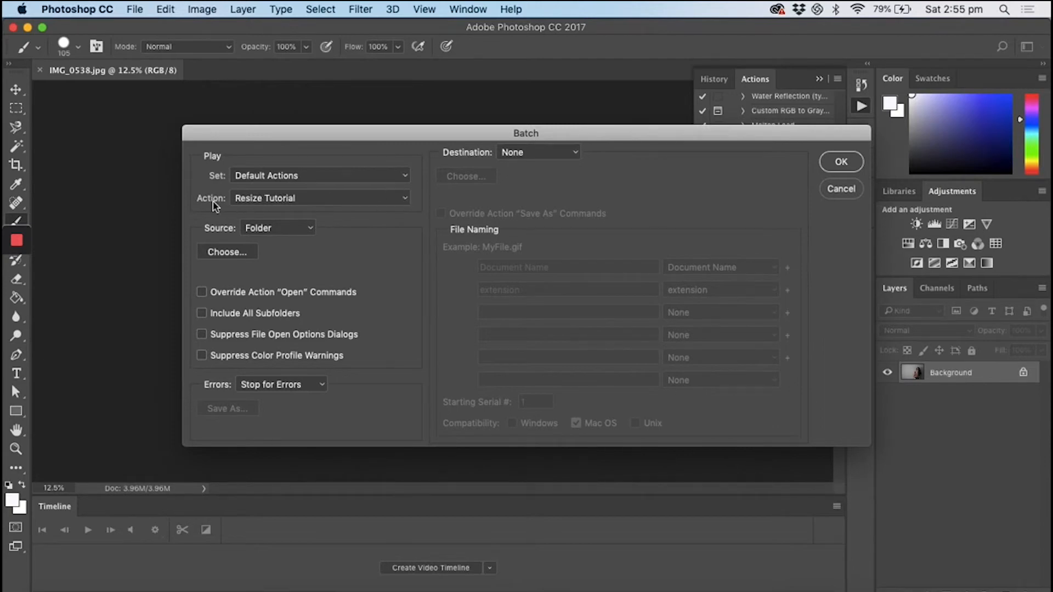
{"action": "left_click", "coordinate": [404, 200]}
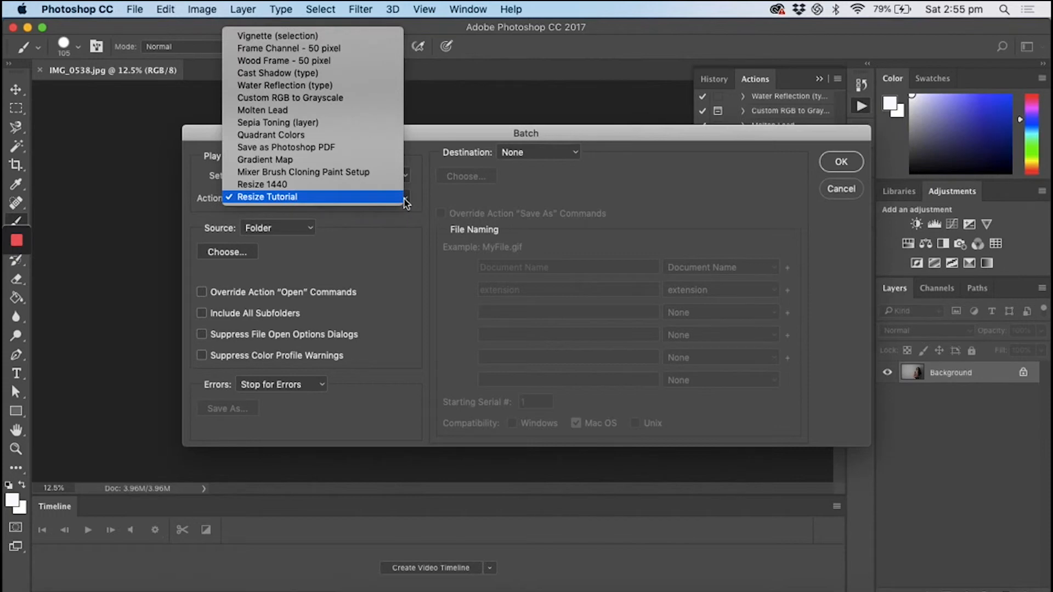
{"action": "left_click", "coordinate": [323, 199]}
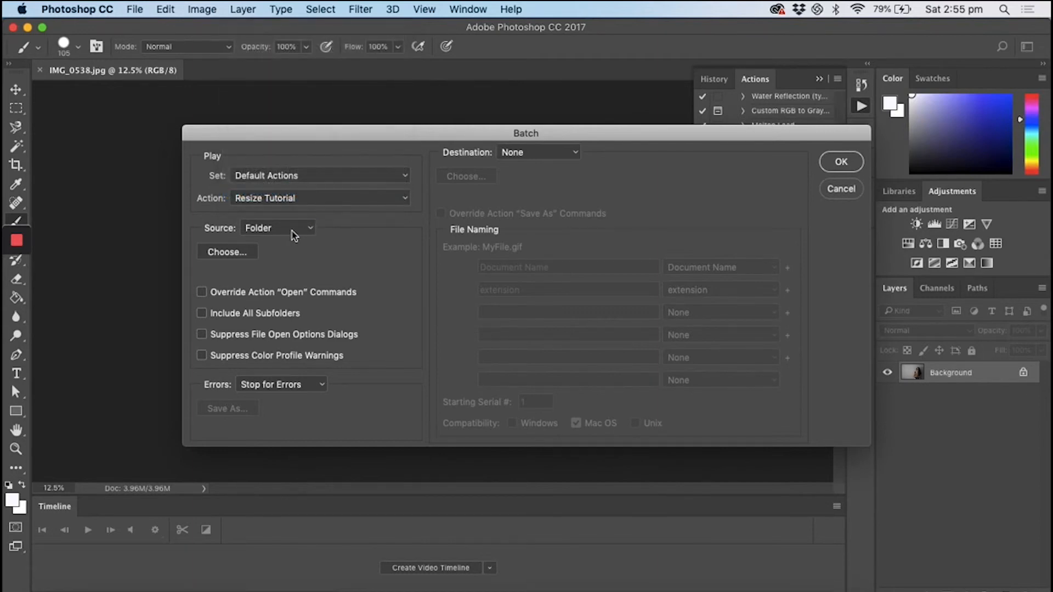
Step: Set the Photoshop Resize folder as the batch source
{"action": "left_click", "coordinate": [235, 253]}
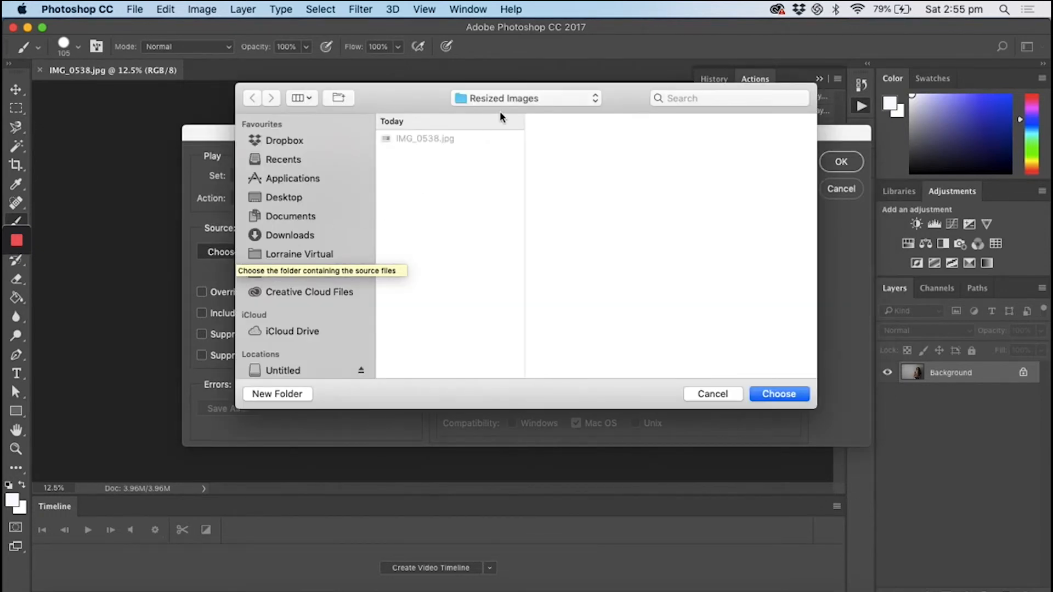
{"action": "left_click", "coordinate": [502, 101]}
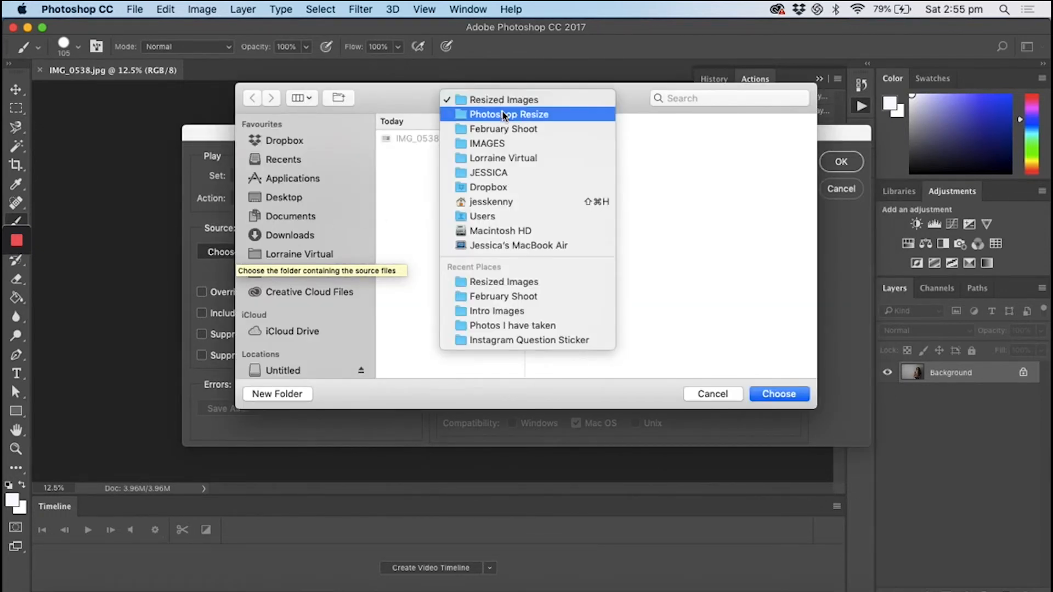
{"action": "left_click", "coordinate": [502, 115]}
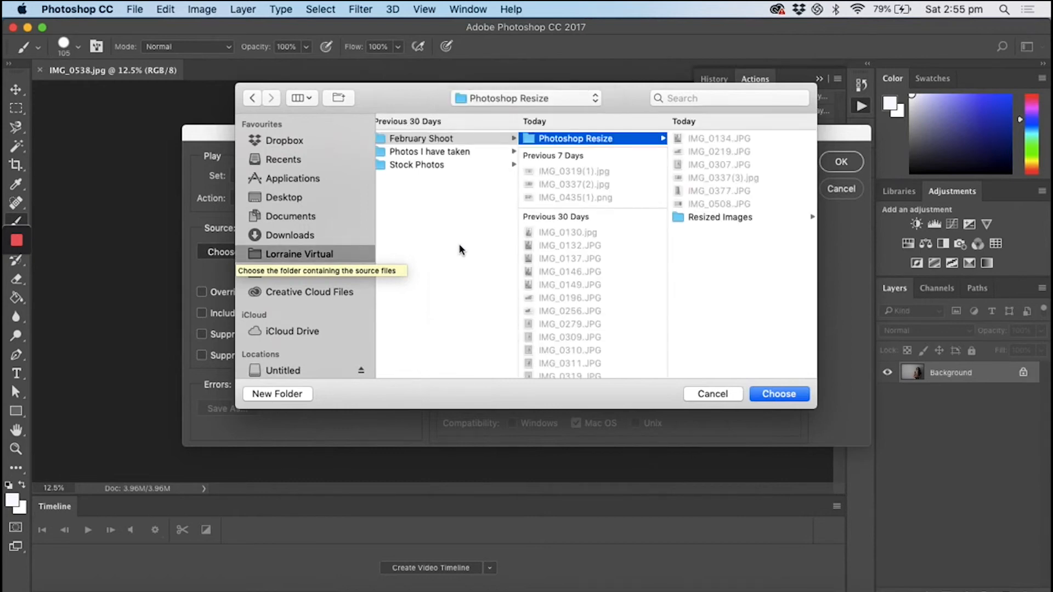
{"action": "left_click", "coordinate": [779, 395]}
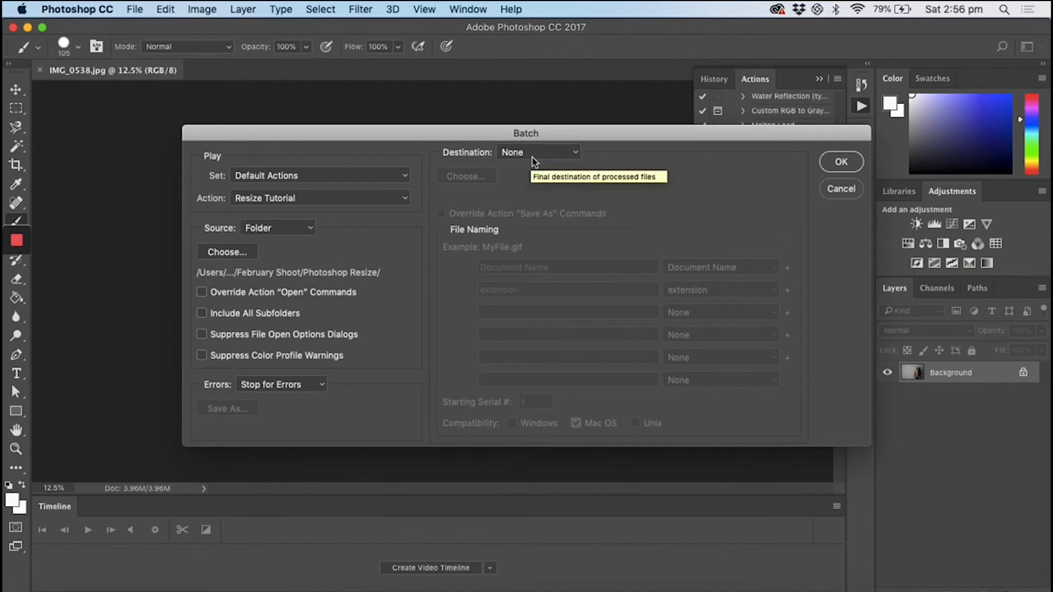
Step: Set the batch destination to the Resized Images folder within Photoshop Resize and run the batch
{"action": "left_click", "coordinate": [574, 161]}
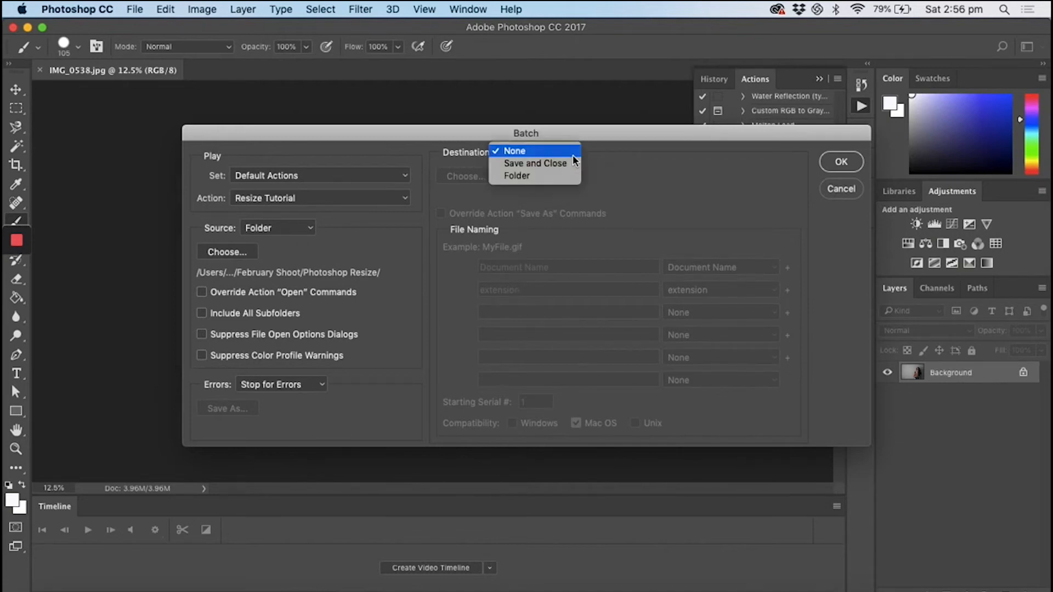
{"action": "left_click", "coordinate": [549, 155]}
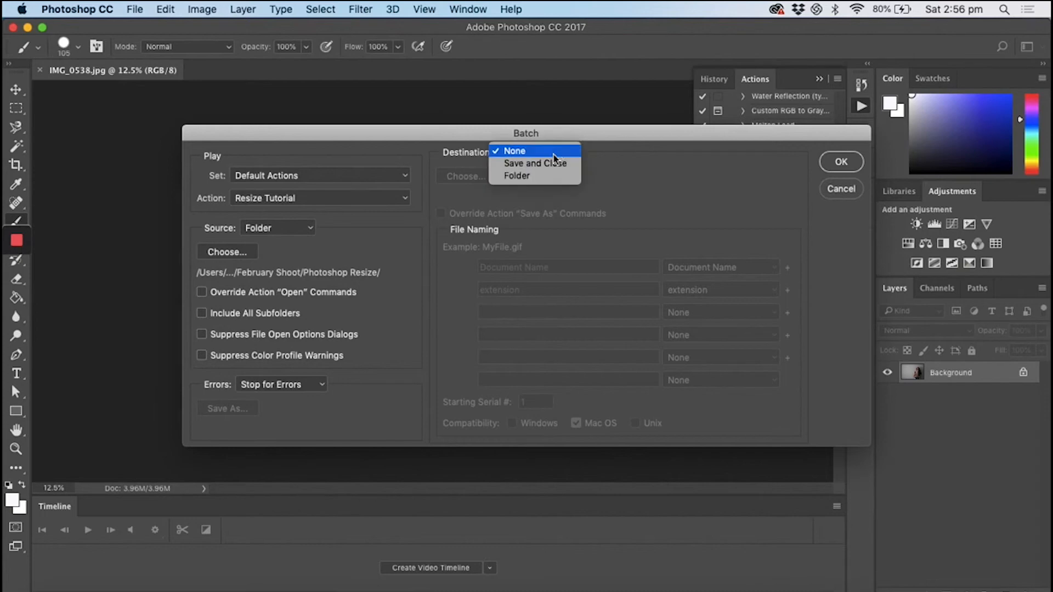
{"action": "left_click", "coordinate": [527, 176]}
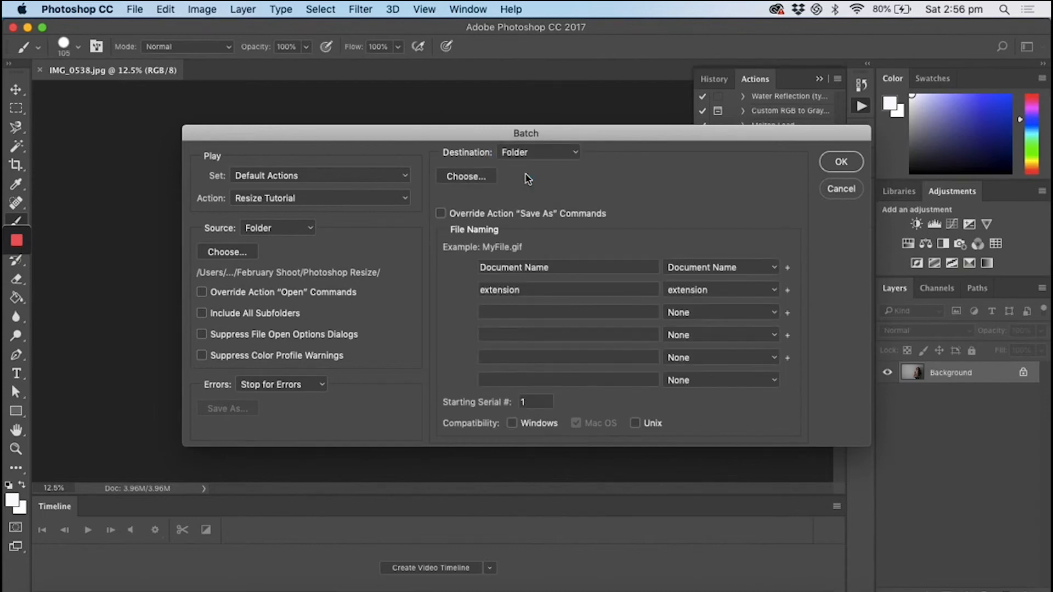
{"action": "left_click", "coordinate": [472, 176]}
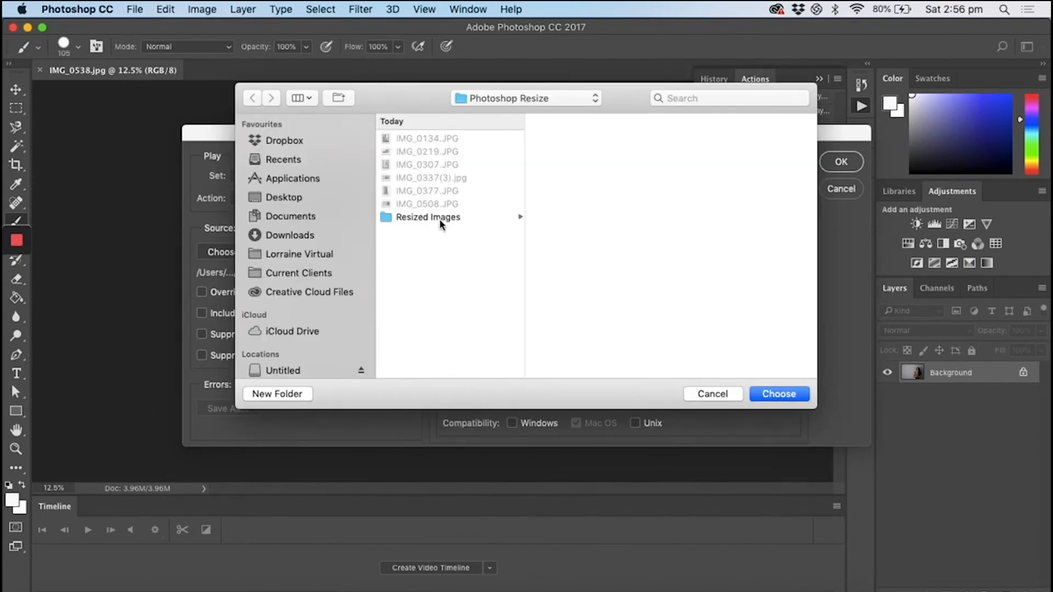
{"action": "left_click", "coordinate": [439, 219]}
{"action": "left_click", "coordinate": [784, 395]}
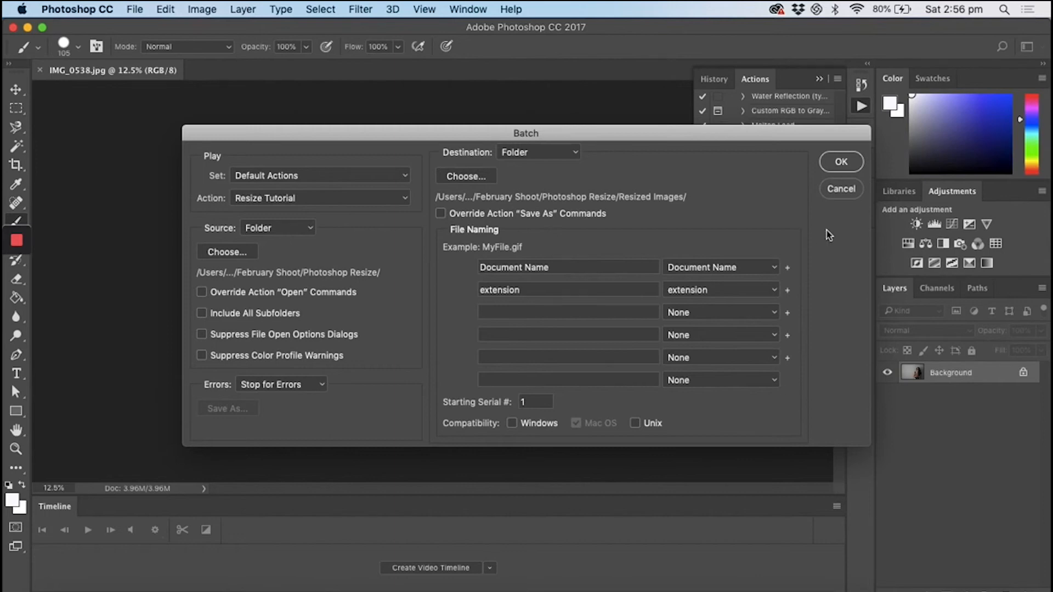
{"action": "left_click", "coordinate": [841, 166]}
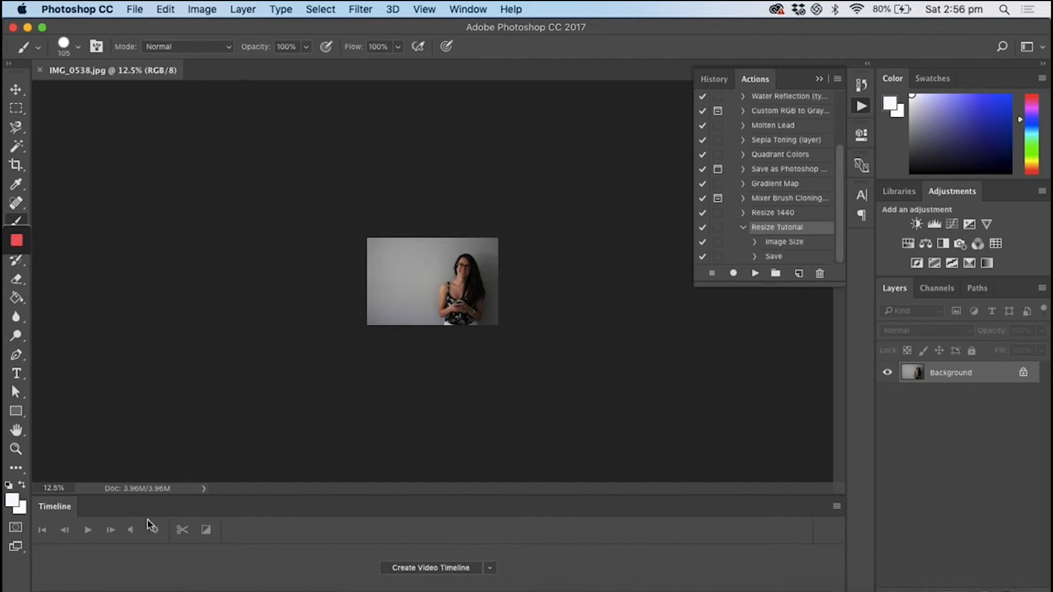
Step: Open the Resized Images folder in Finder and check the dimensions and file size of IMG_0307.jpg and IMG_0538.jpg
{"action": "left_click", "coordinate": [64, 591]}
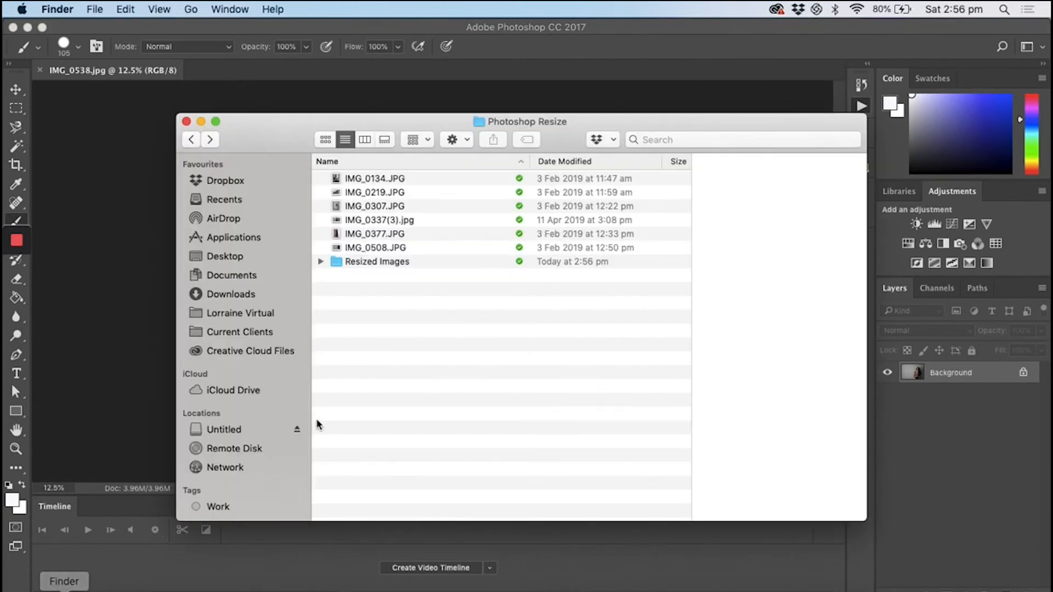
{"action": "left_click", "coordinate": [397, 263]}
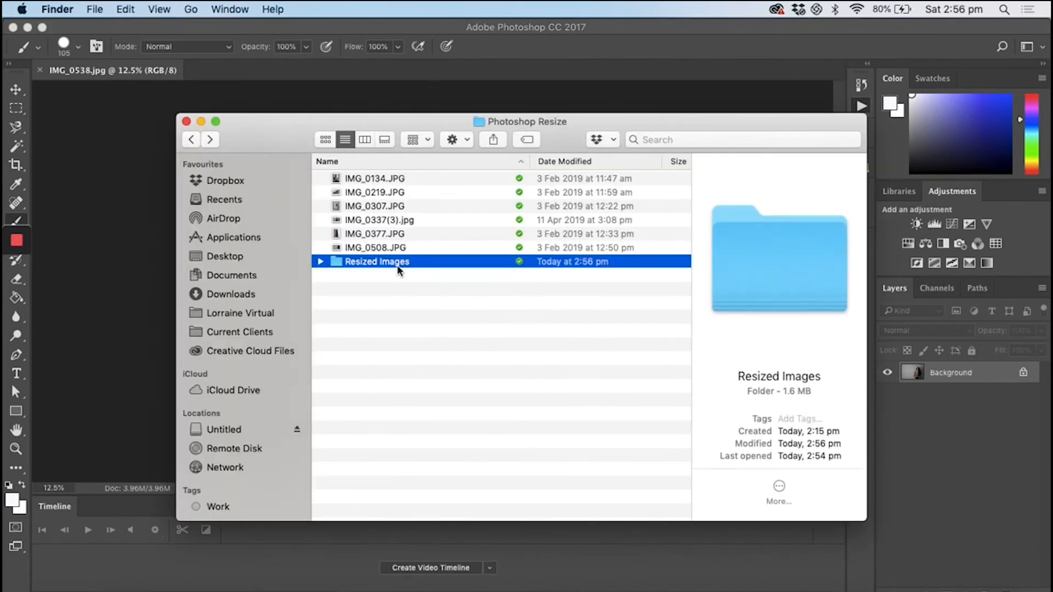
{"action": "double_click", "coordinate": [340, 260]}
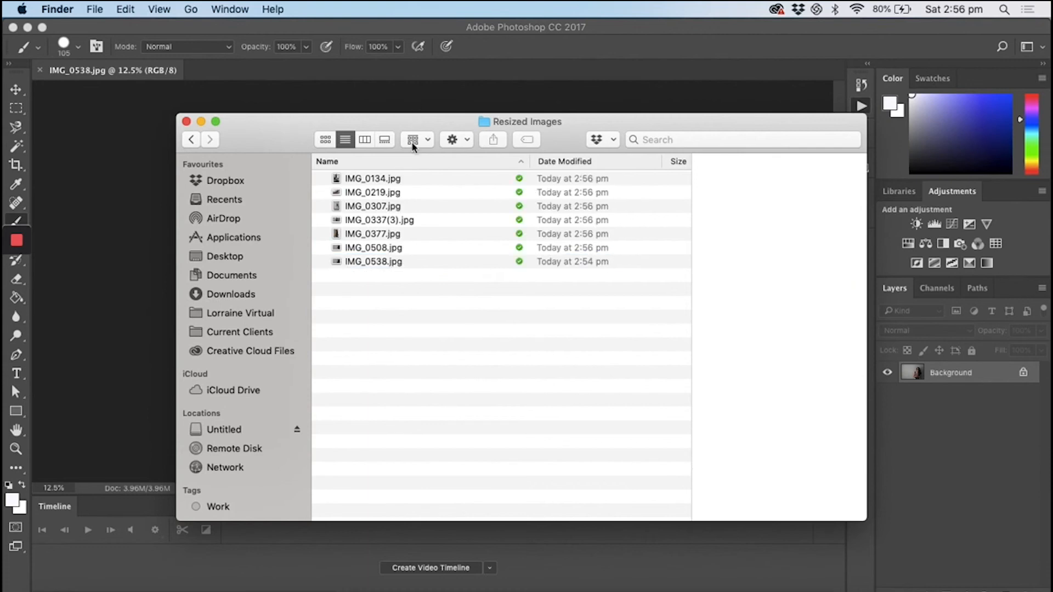
{"action": "left_click", "coordinate": [384, 206]}
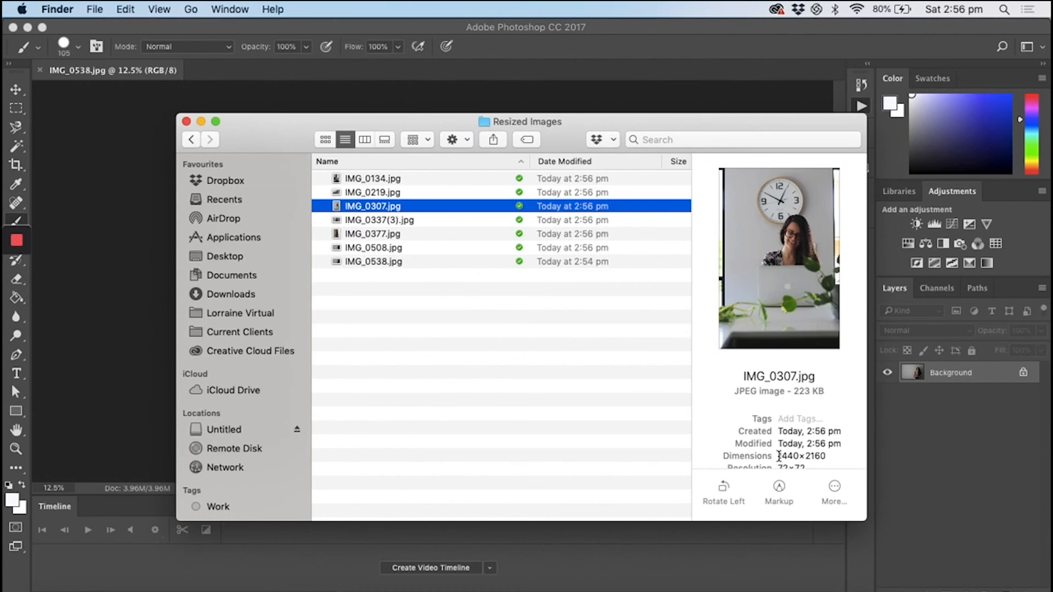
{"action": "left_click", "coordinate": [479, 263]}
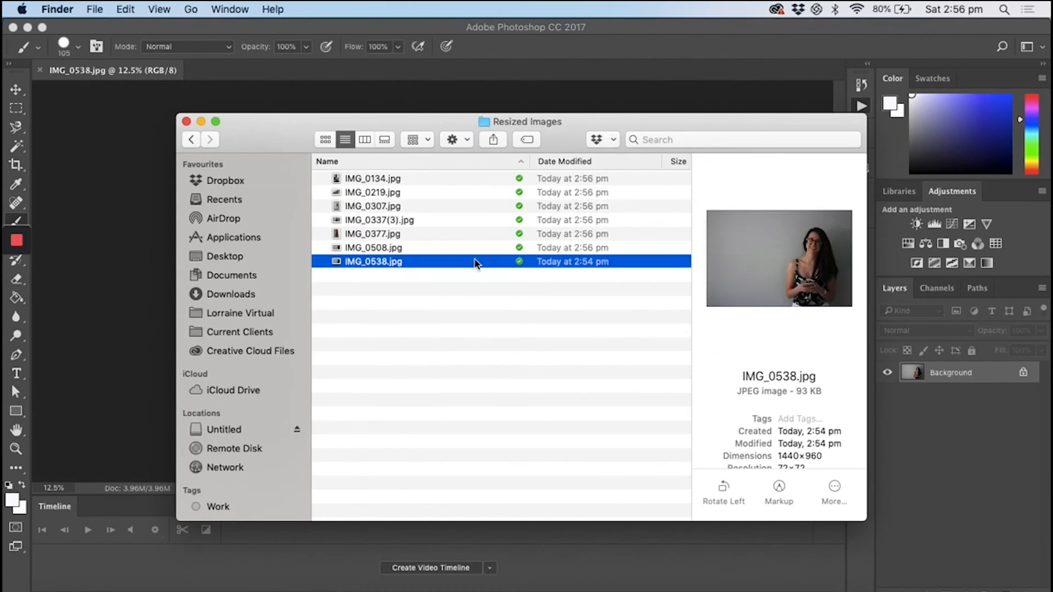
{"action": "left_click_drag", "start_coordinate": [802, 391], "coordinate": [825, 391]}
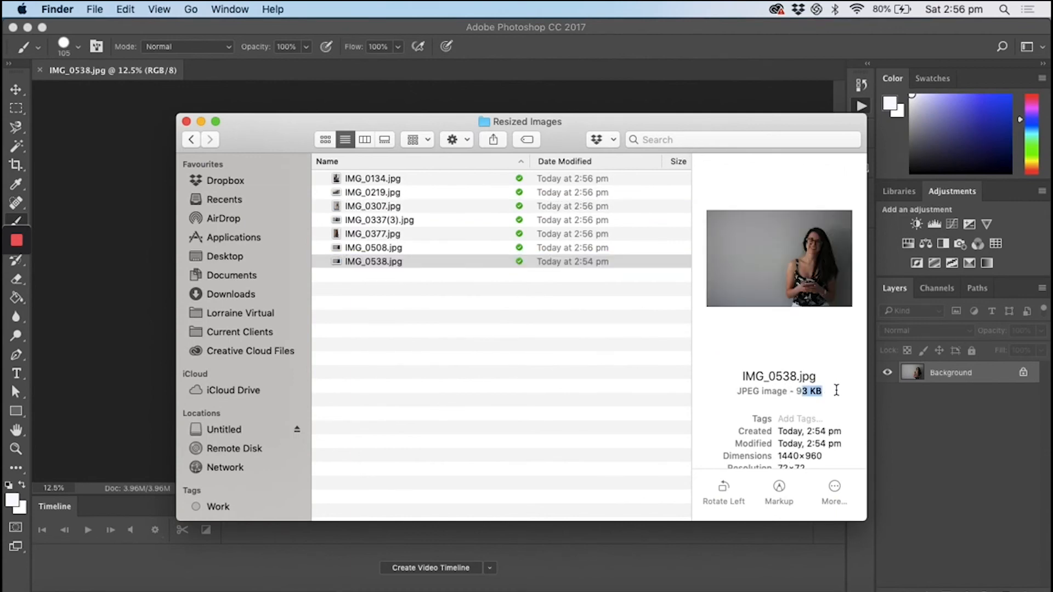
{"action": "left_click", "coordinate": [427, 298]}
{"action": "mouse_move", "coordinate": [17, 254]}
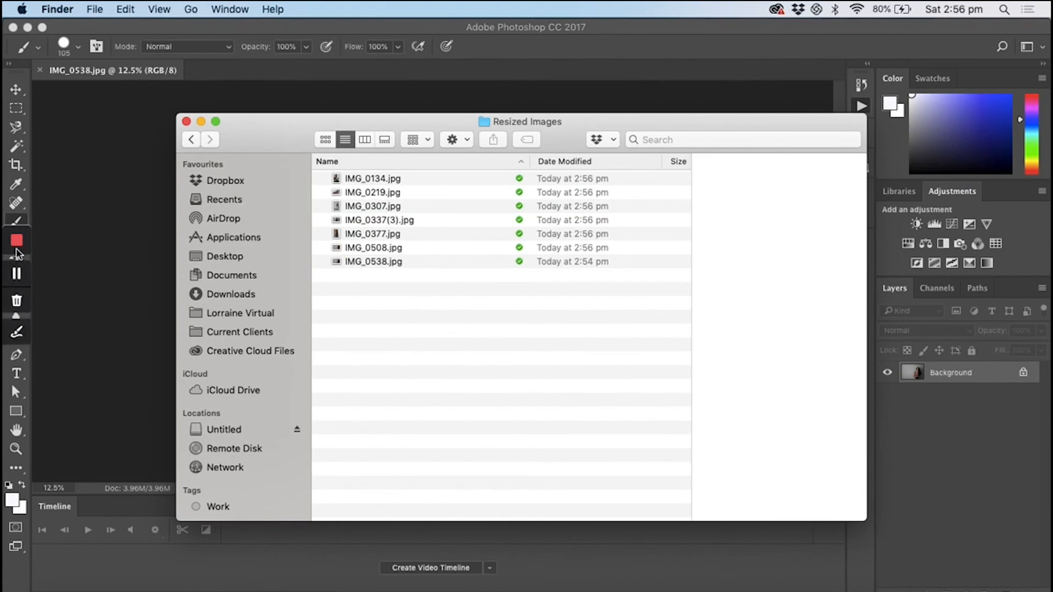